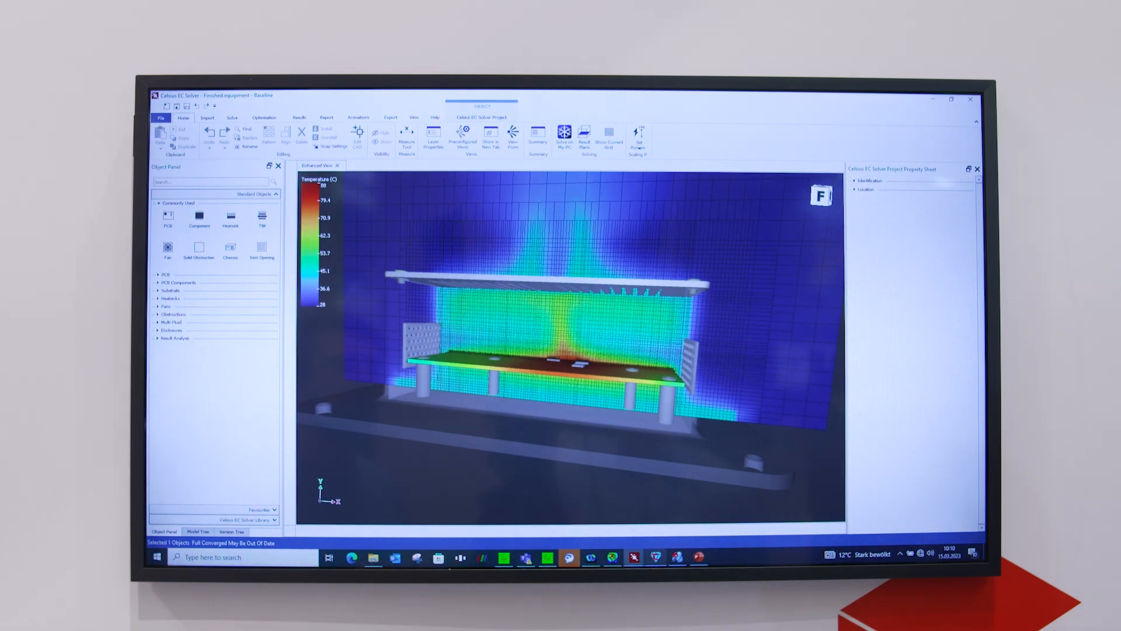
Display the board's current density distribution in Layout Workbench, previewing vectors before returning to the filled map
left_click(624, 559)
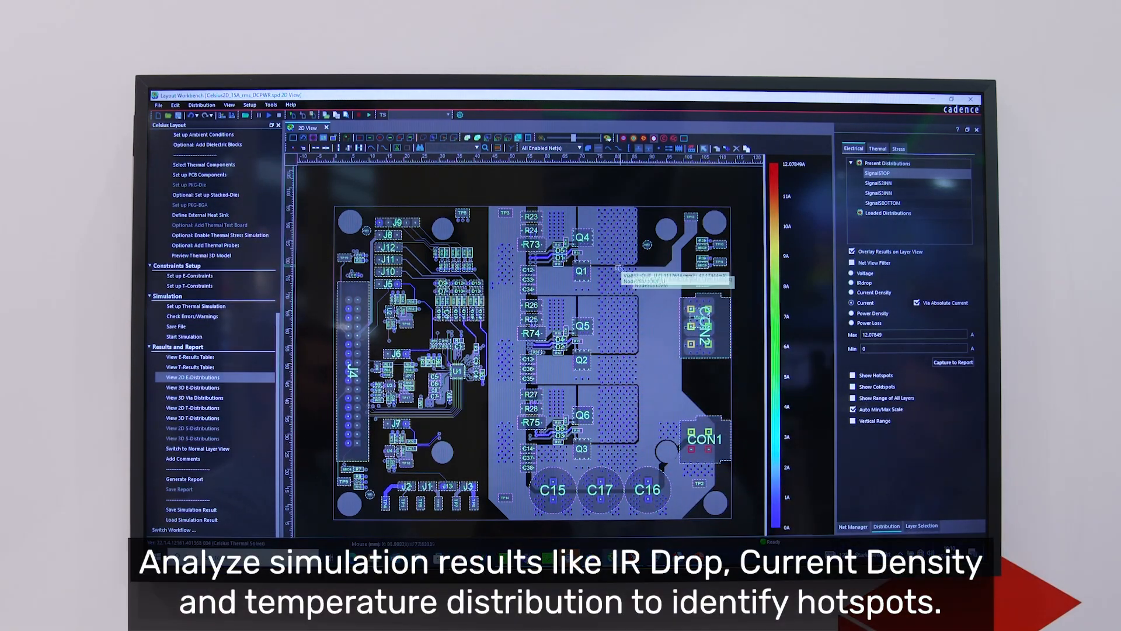
scroll(659, 283, "up", 2)
scroll(614, 280, "up", 2)
scroll(578, 276, "up", 2)
scroll(578, 277, "up", 2)
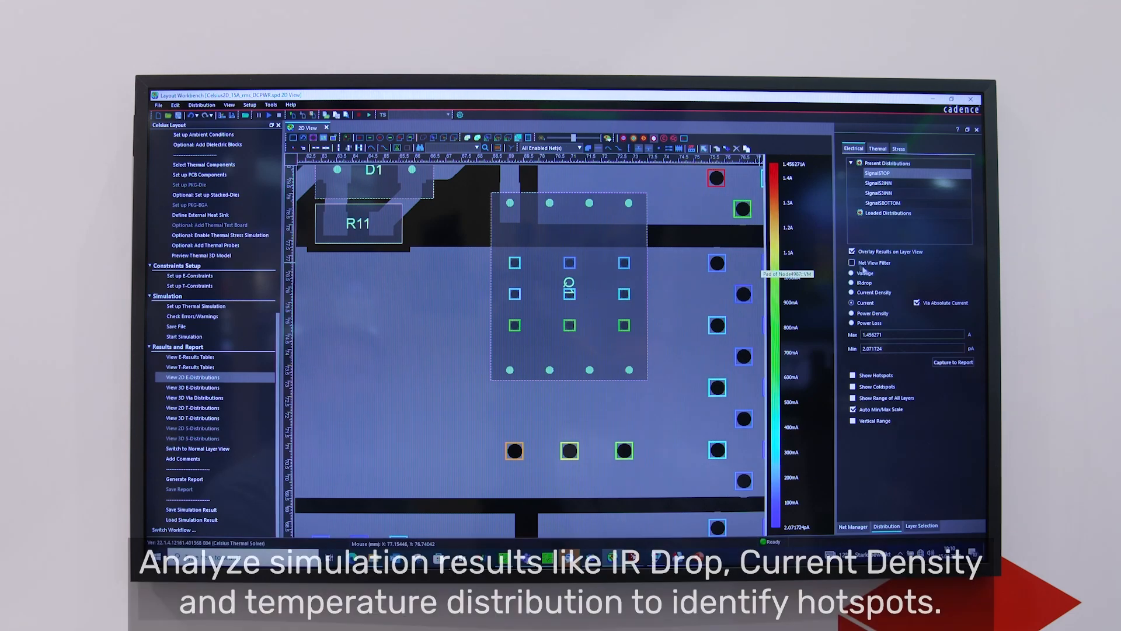
left_click(853, 292)
scroll(570, 352, "down", 4)
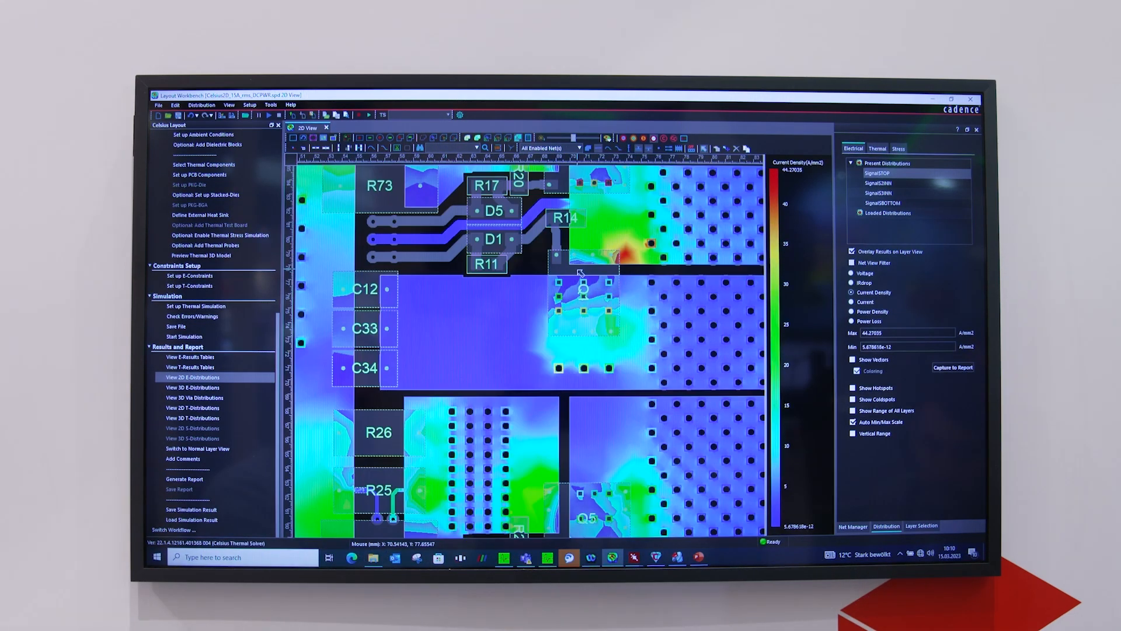
scroll(570, 351, "down", 3)
scroll(570, 351, "down", 2)
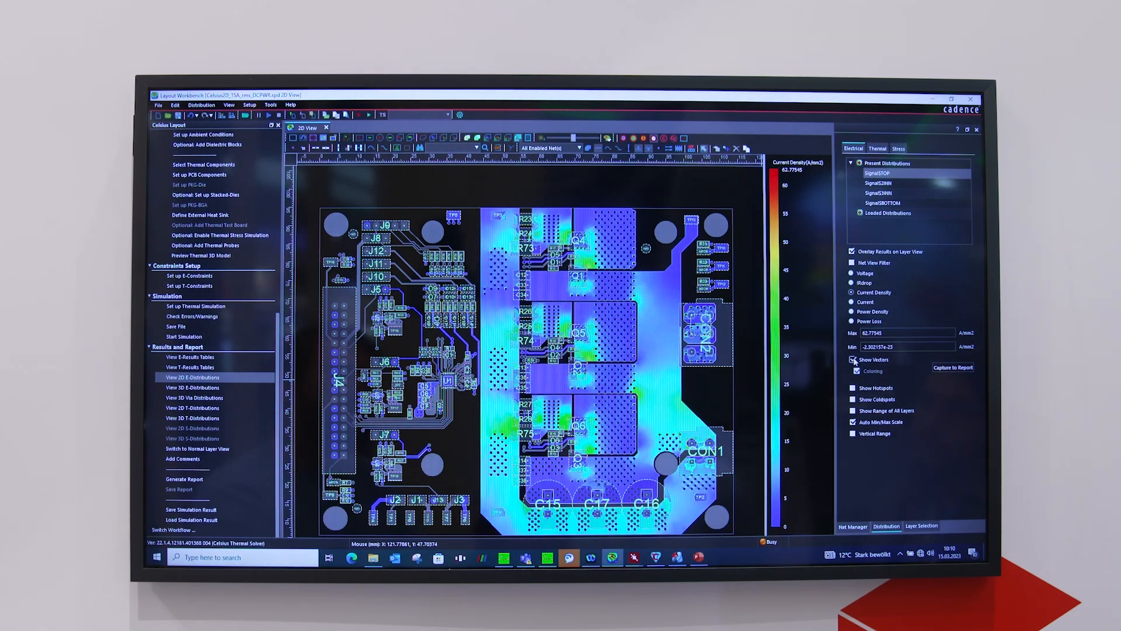
left_click(853, 361)
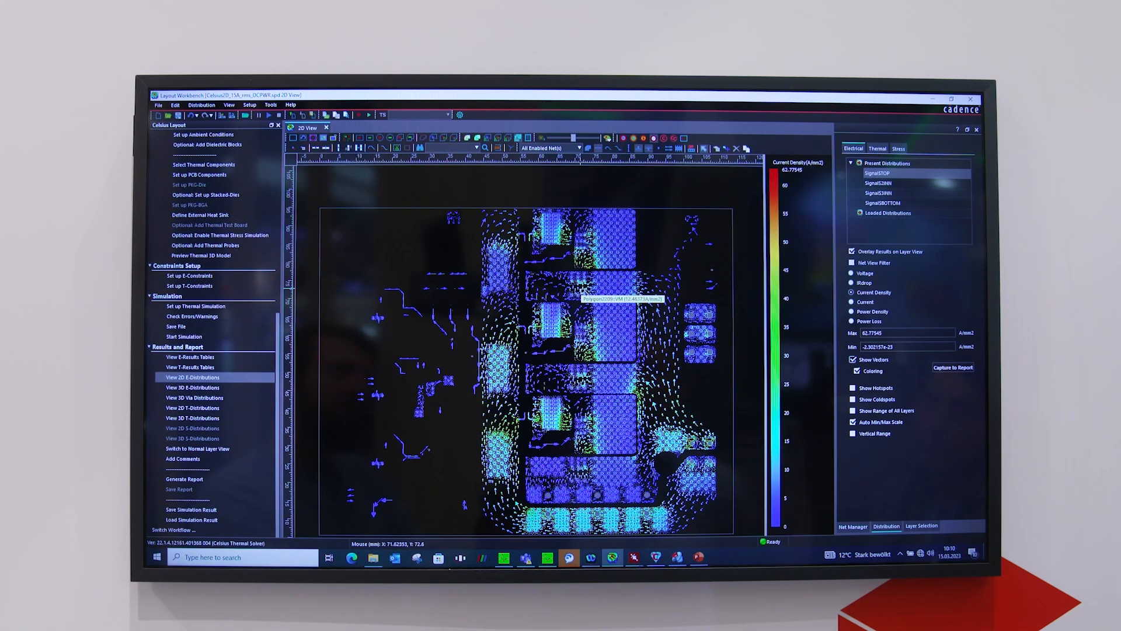
scroll(683, 351, "up", 1)
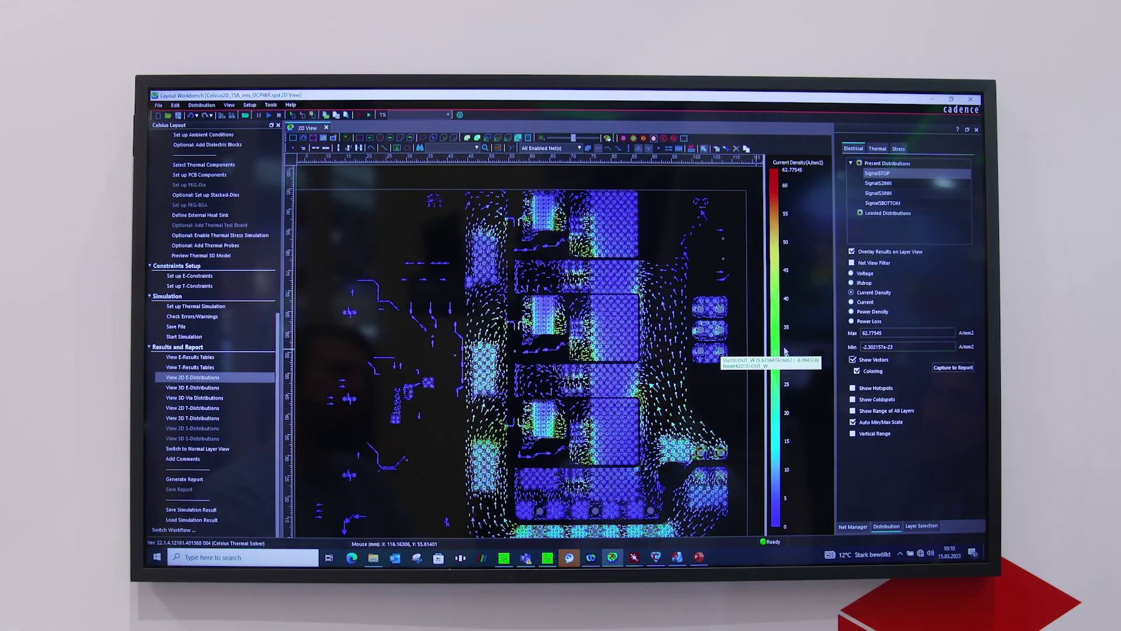
left_click(854, 359)
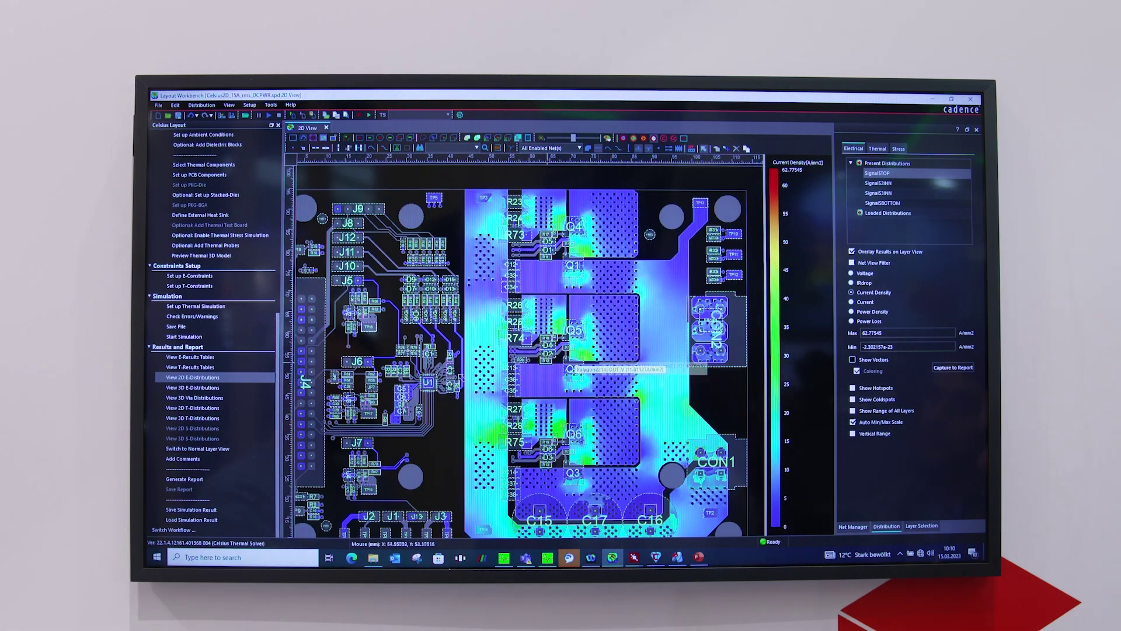
Show the 2D temperature distribution, compare two inner layers, and return to the Signal$TOP map
left_click(206, 409)
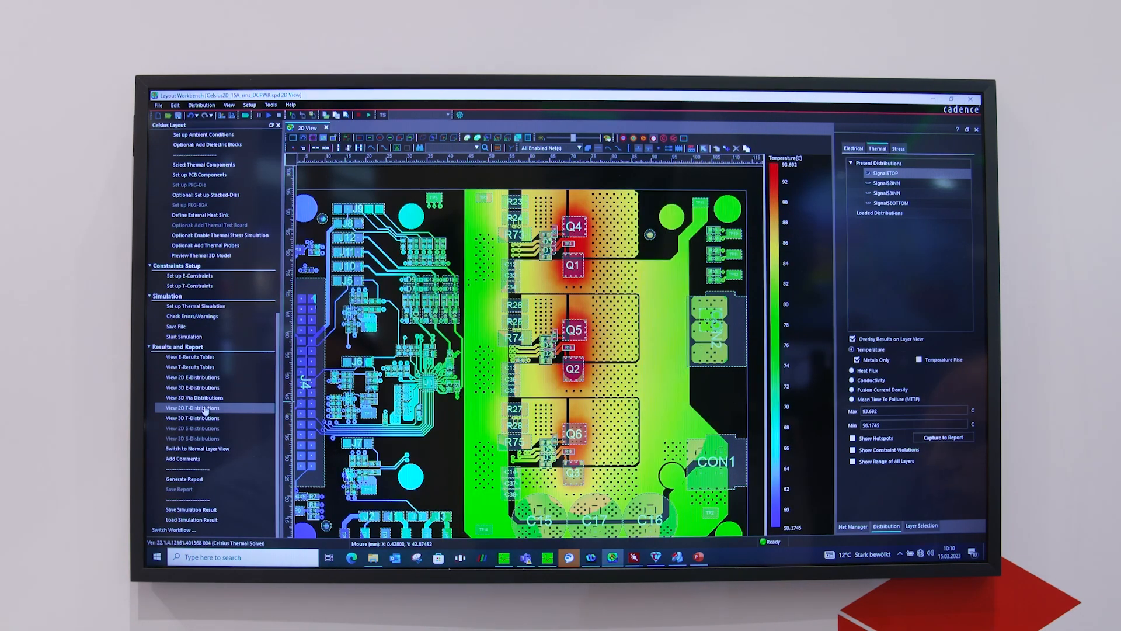
scroll(526, 350, "up", 2)
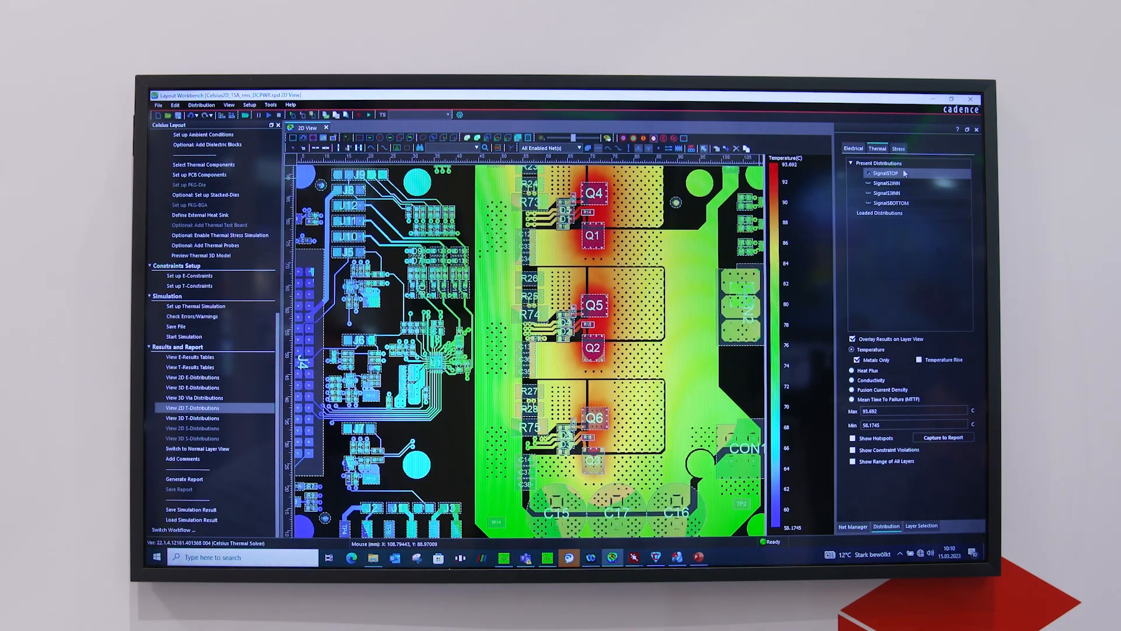
left_click(896, 183)
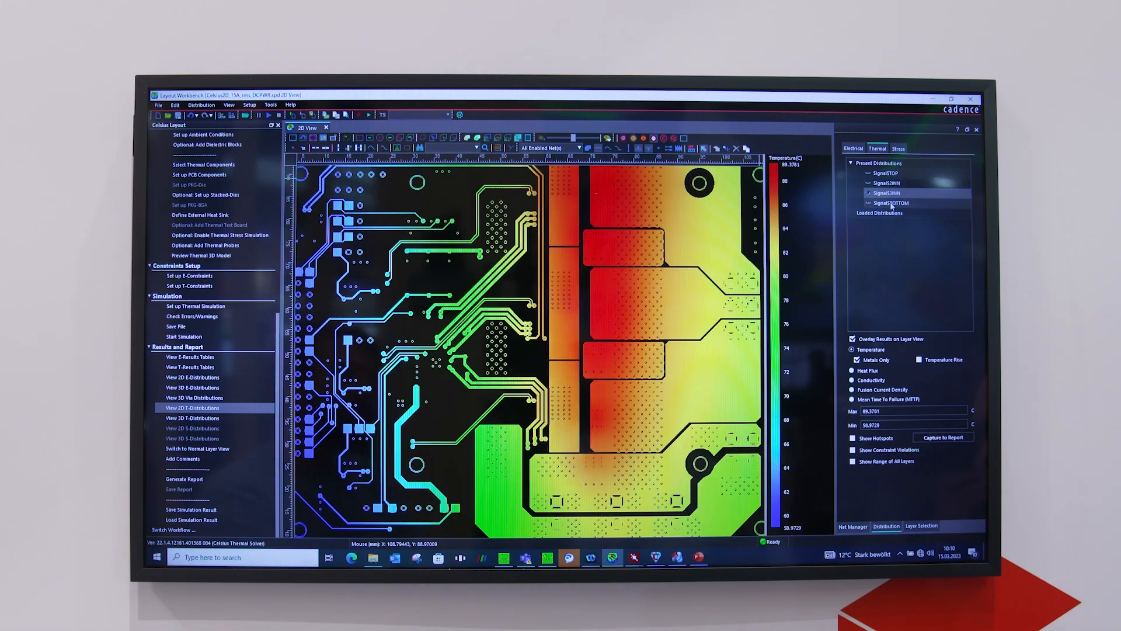
left_click(892, 202)
left_click(892, 174)
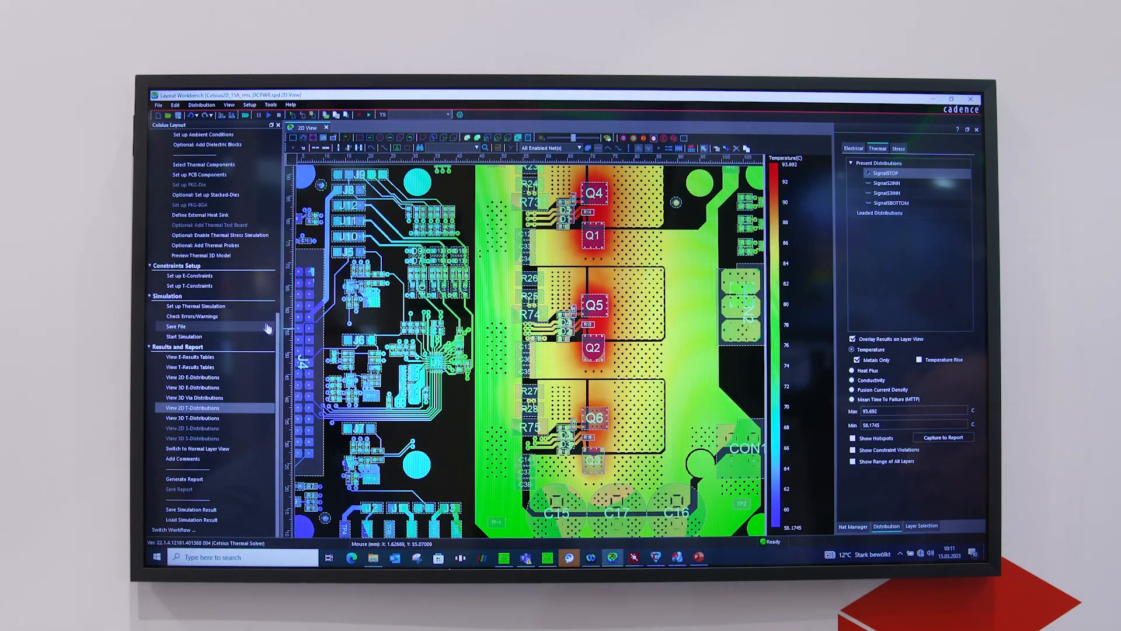
Review the Generate Simplified CFD Model options, then bring up the Celsius EC starting chassis model
left_click(201, 306)
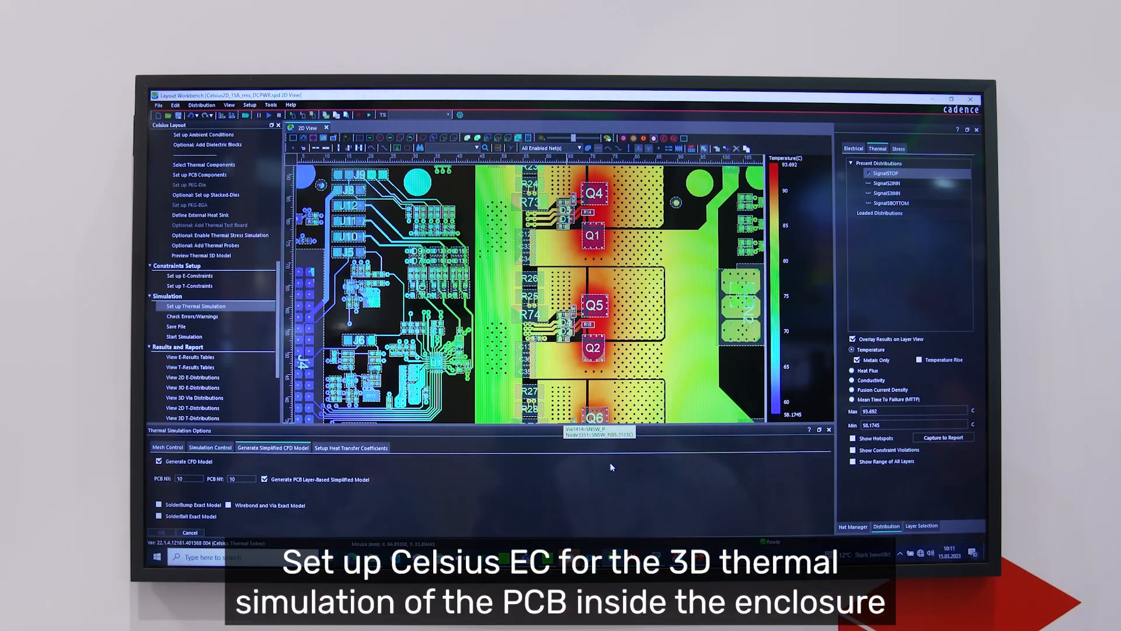
mouse_move(612, 558)
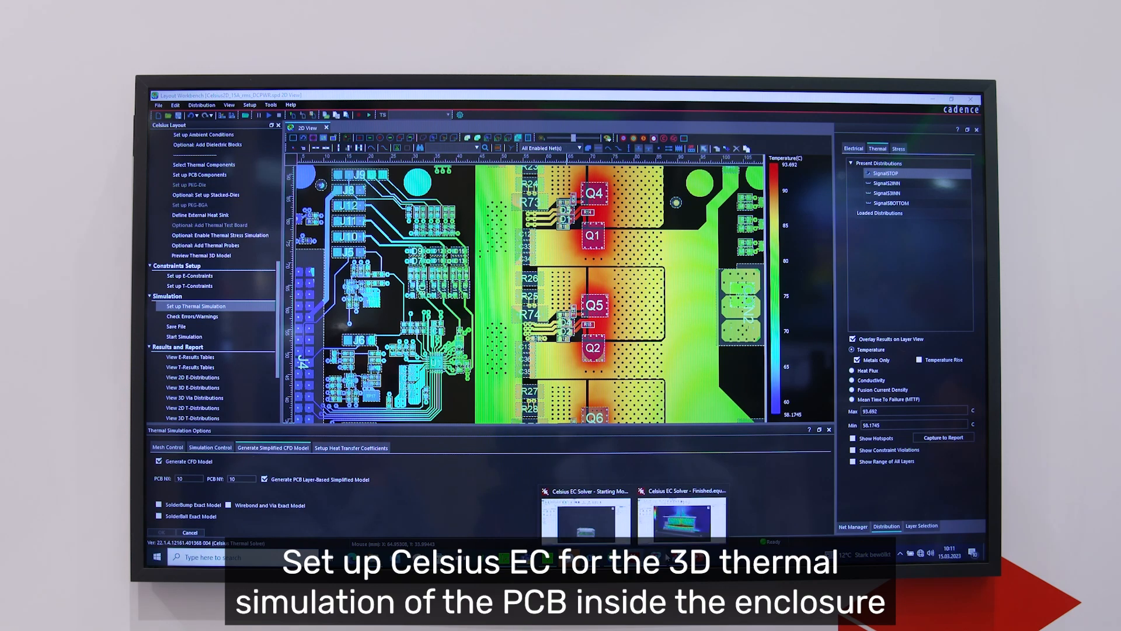
left_click(586, 521)
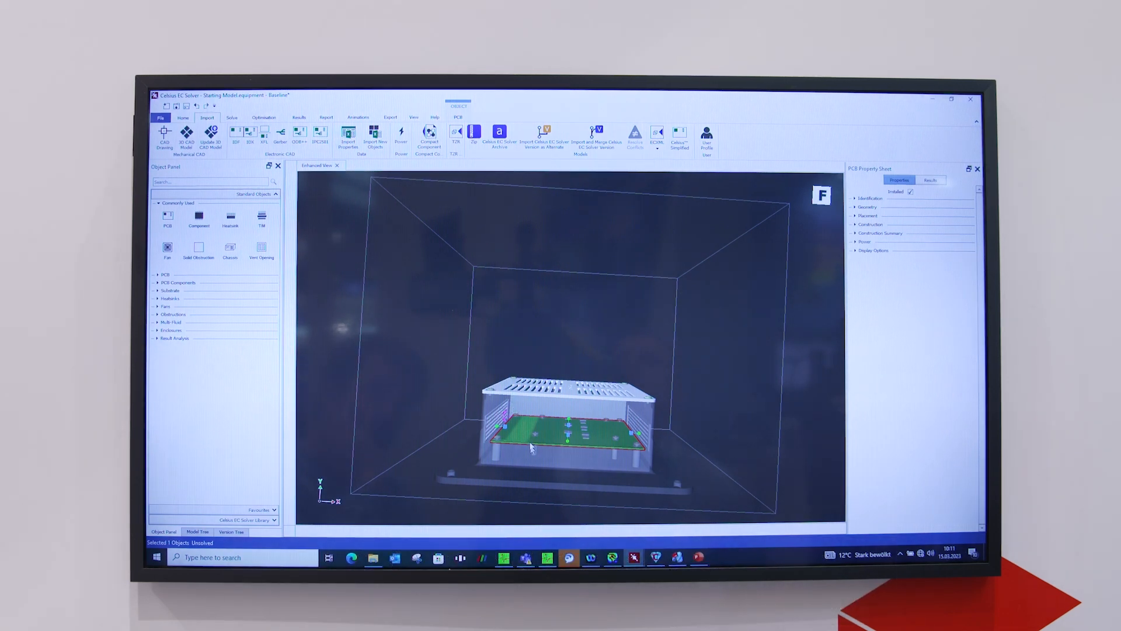
Start and cancel the Celsius Simplified board import, then switch to the solved Finished equipment model
left_click(679, 138)
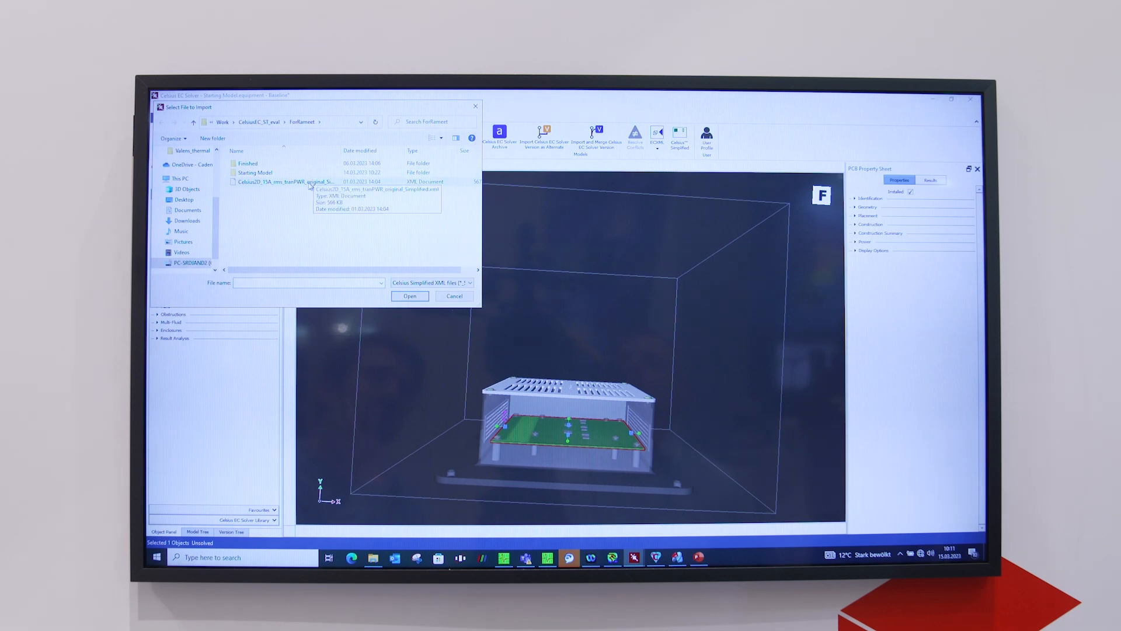
left_click(462, 301)
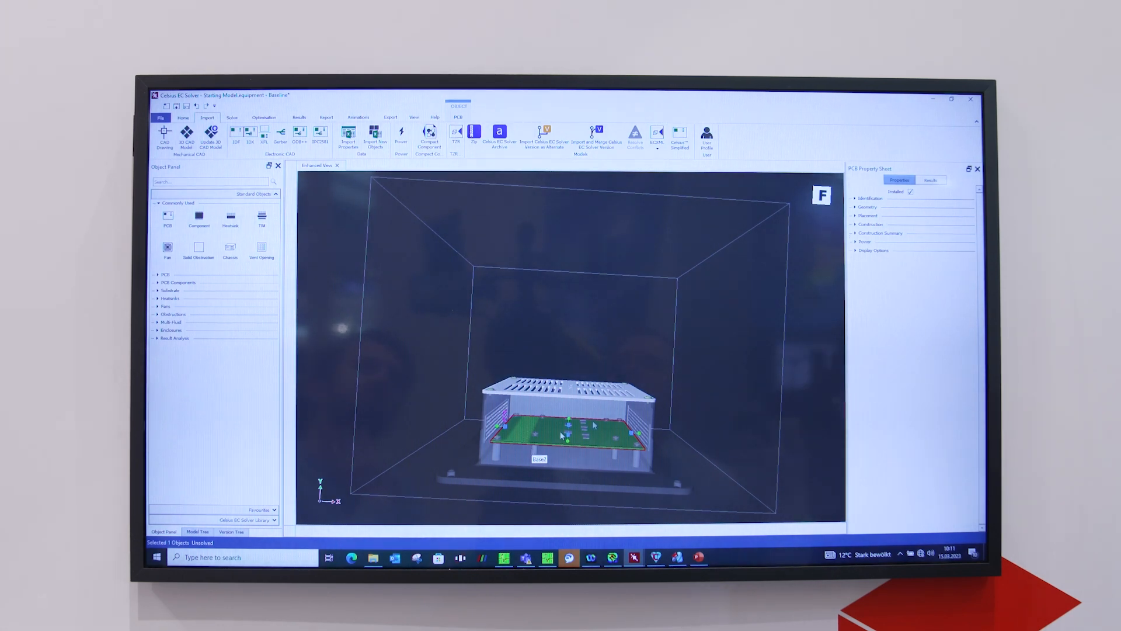
mouse_move(633, 557)
left_click(692, 524)
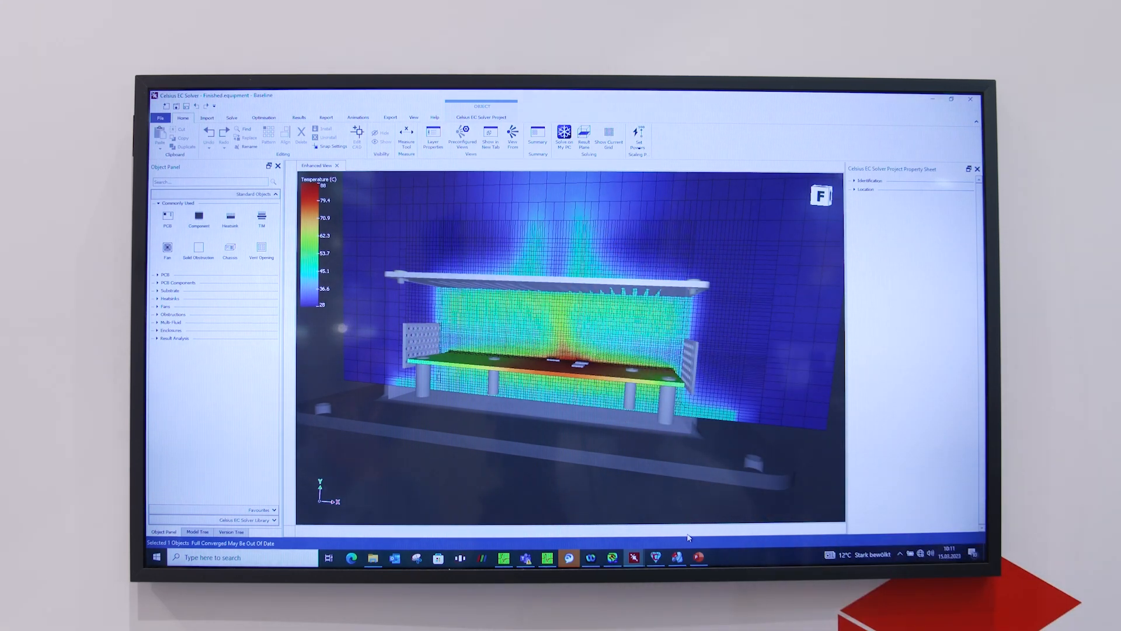
Open the Enhanced View temperature map of the PCB, then start and cancel a cfd file export
double_click(554, 368)
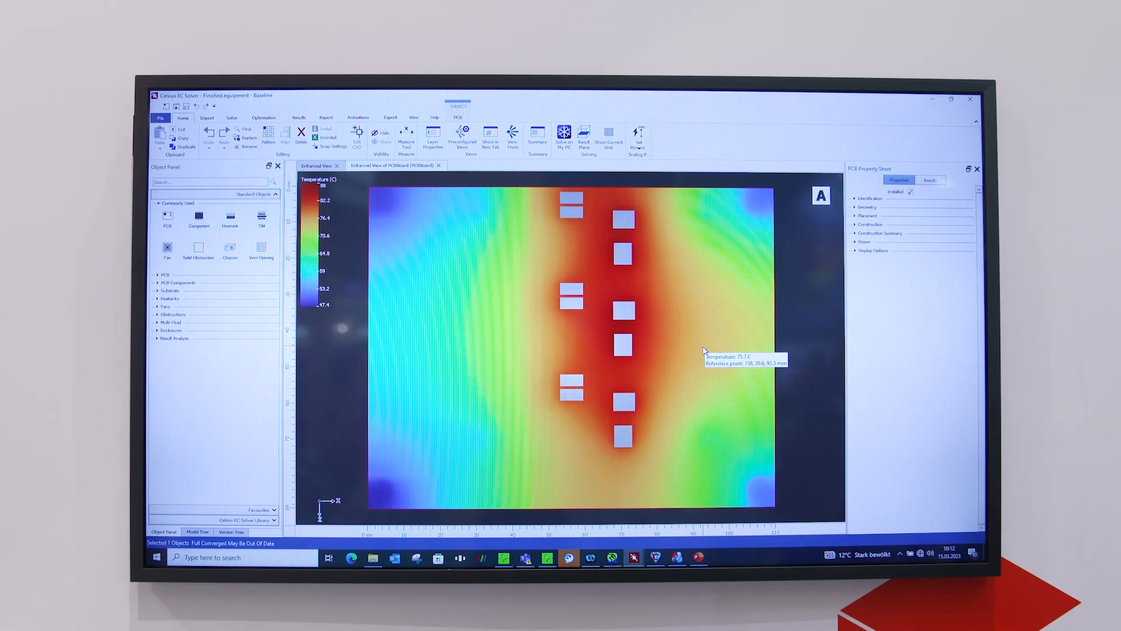
left_click(393, 119)
left_click(538, 134)
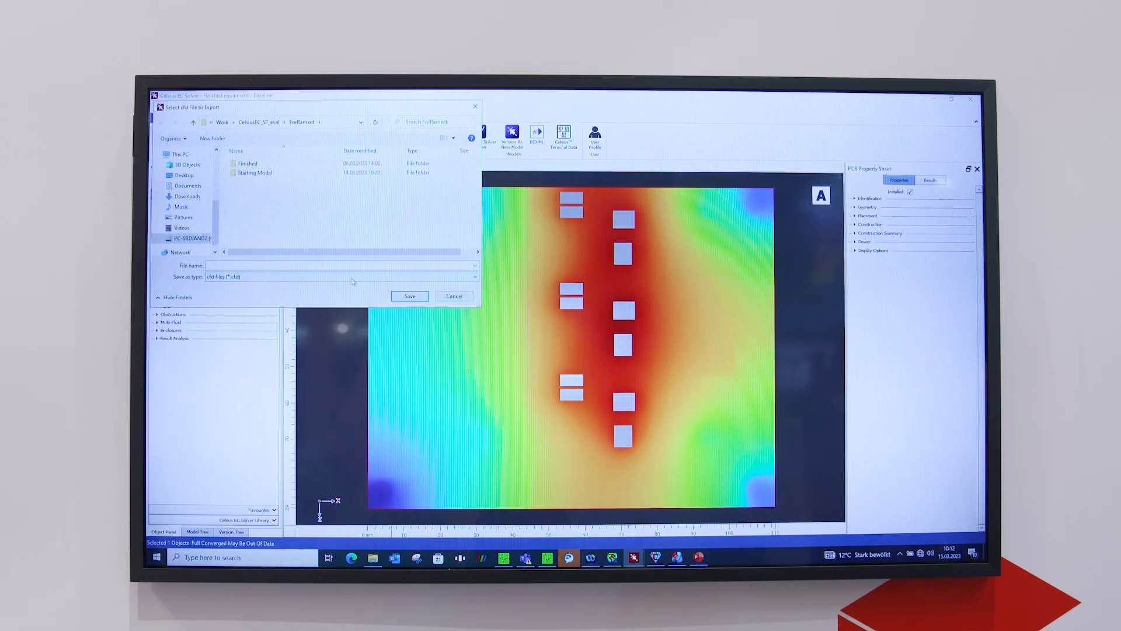
left_click(455, 297)
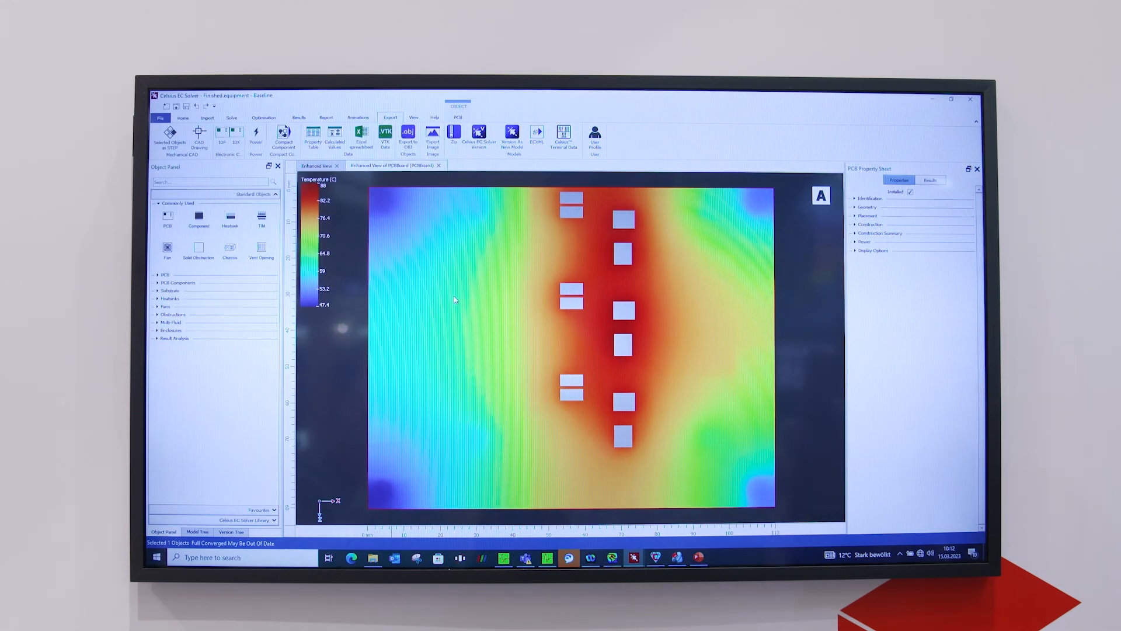